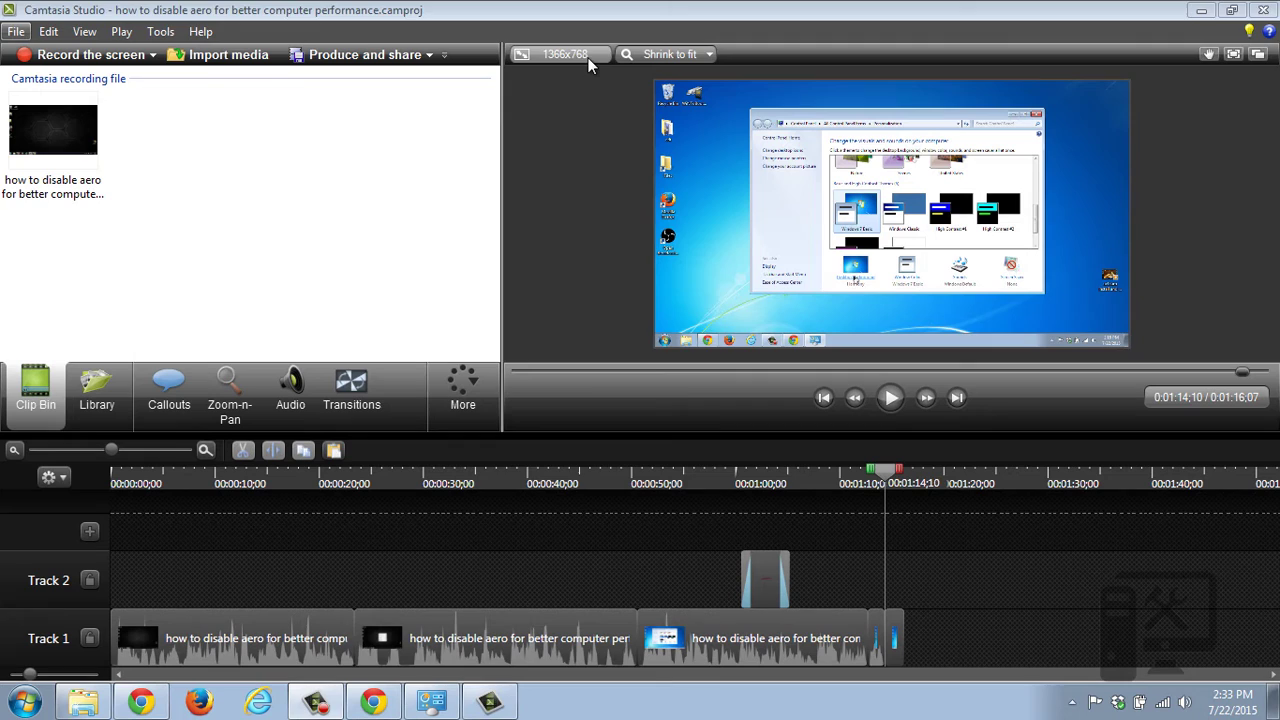
- Review the video dimensions, keeping 1366 x 768, and move the playhead to about 0:54
left_click(581, 57)
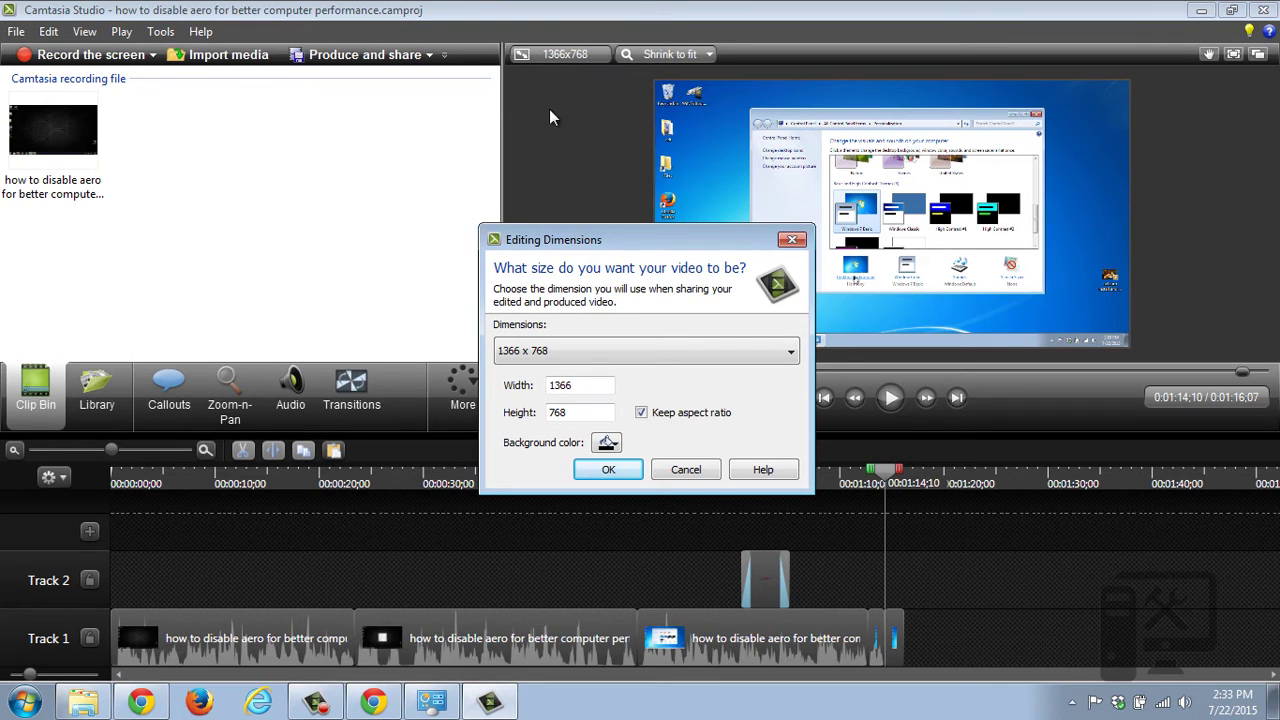
left_click(623, 350)
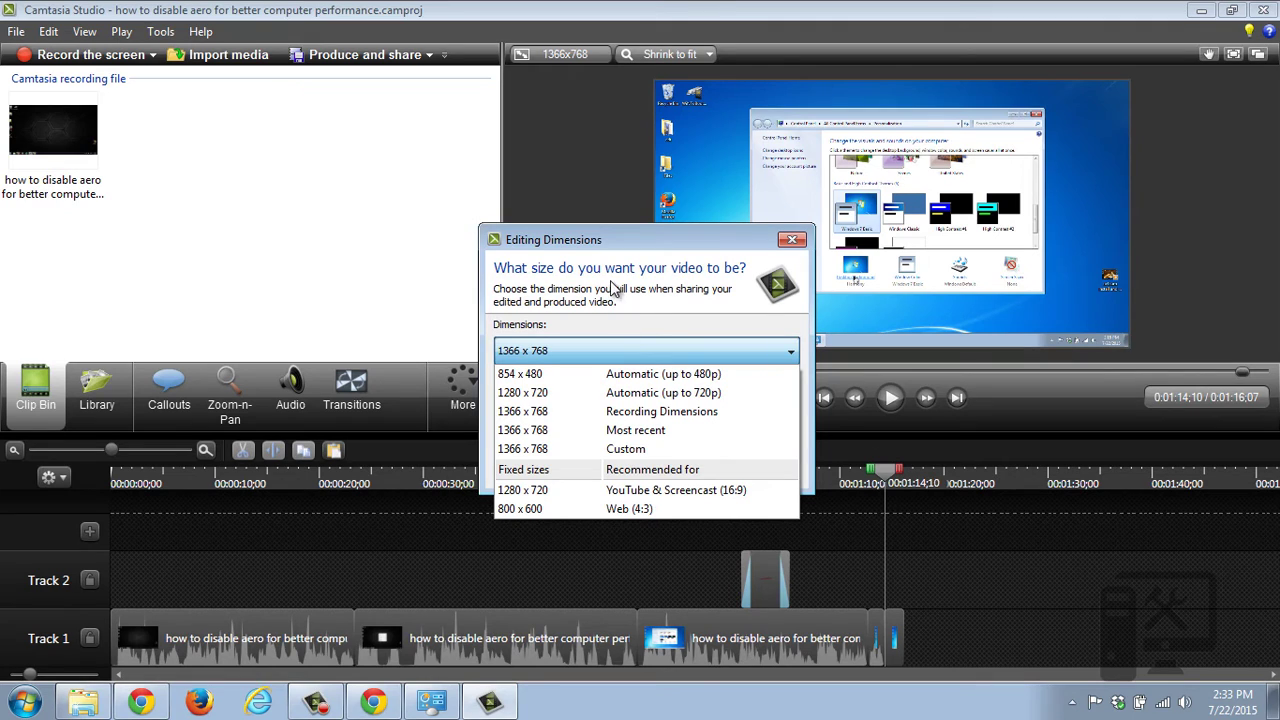
left_click(596, 192)
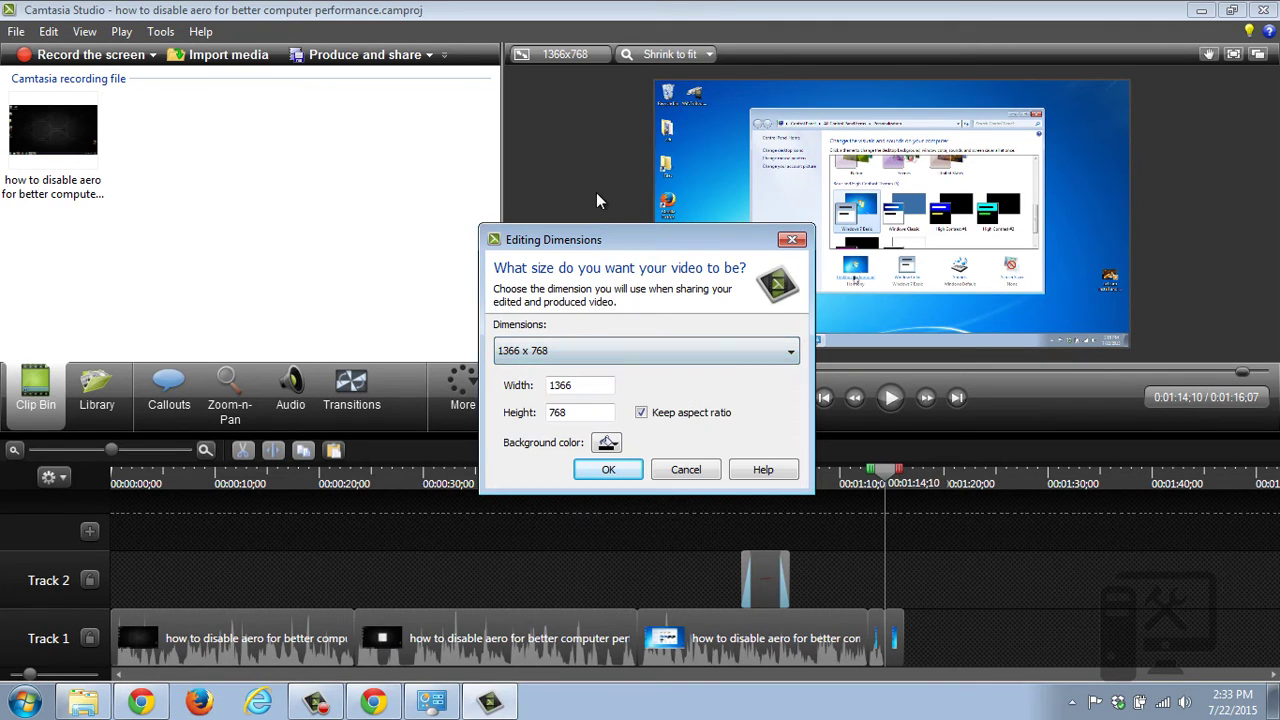
left_click(677, 474)
left_click(675, 478)
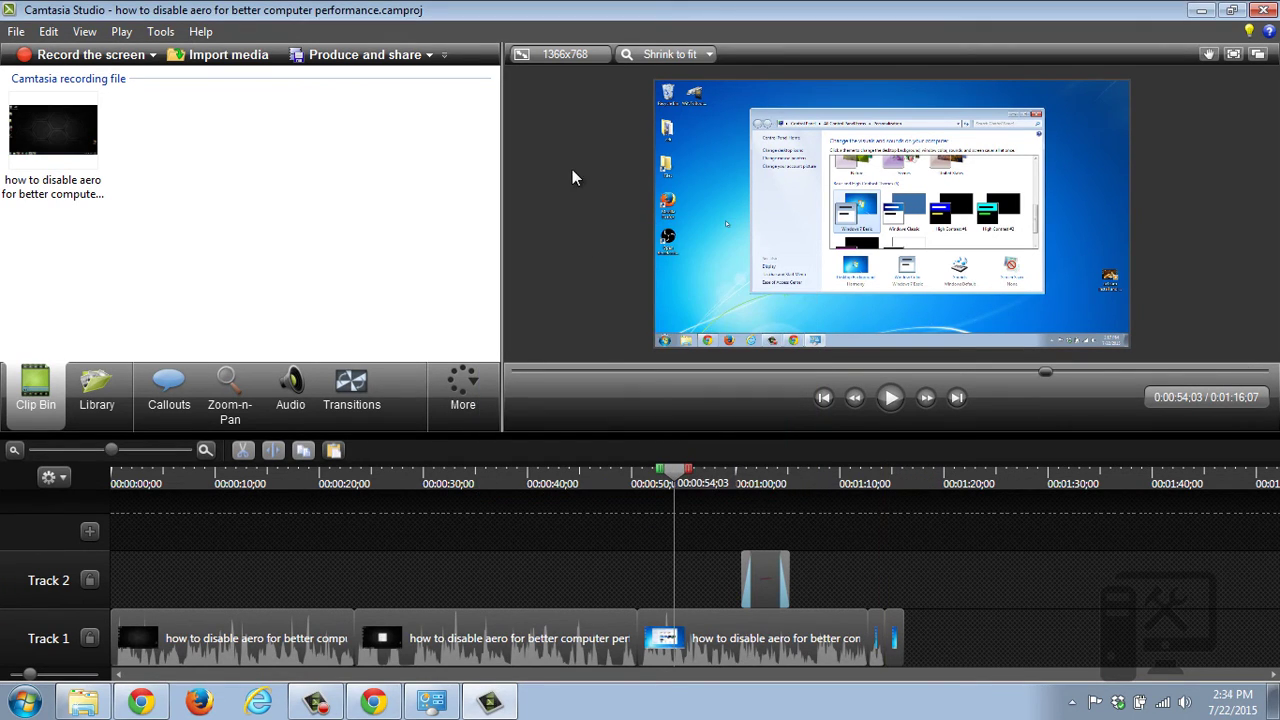
- Recheck the dimensions unchanged, then start producing and list the available production presets
left_click(528, 53)
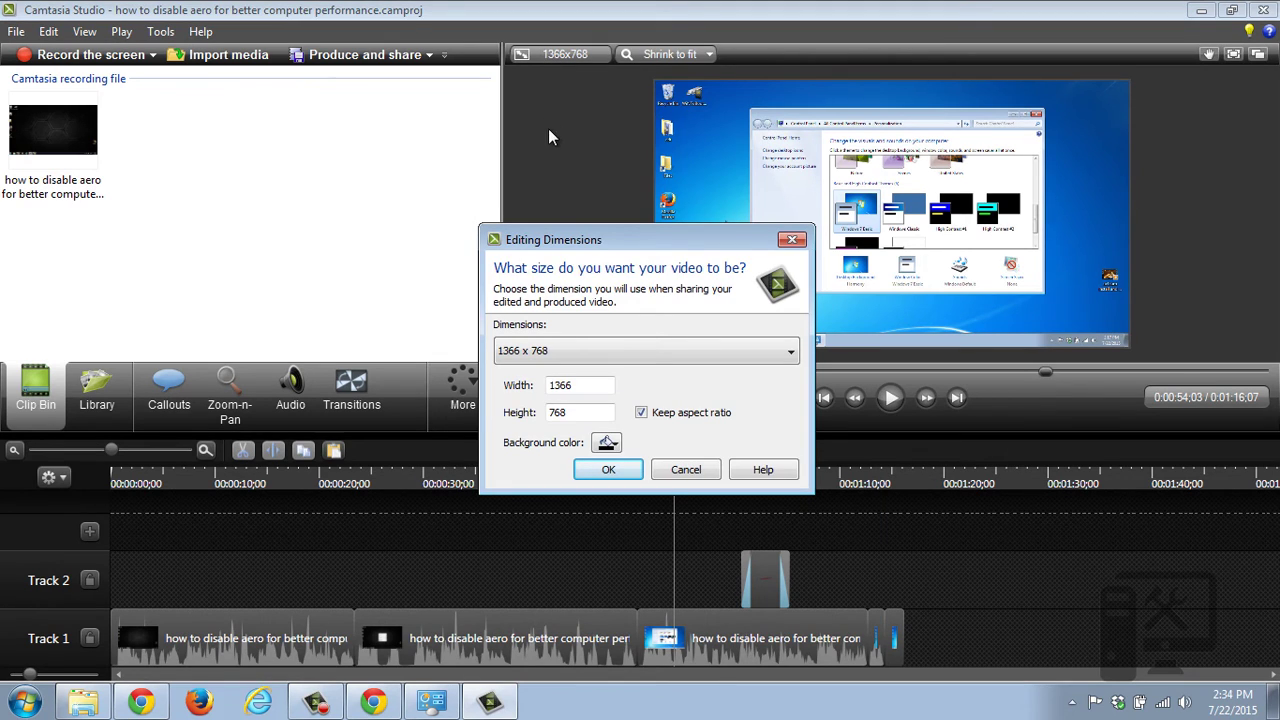
left_click(677, 474)
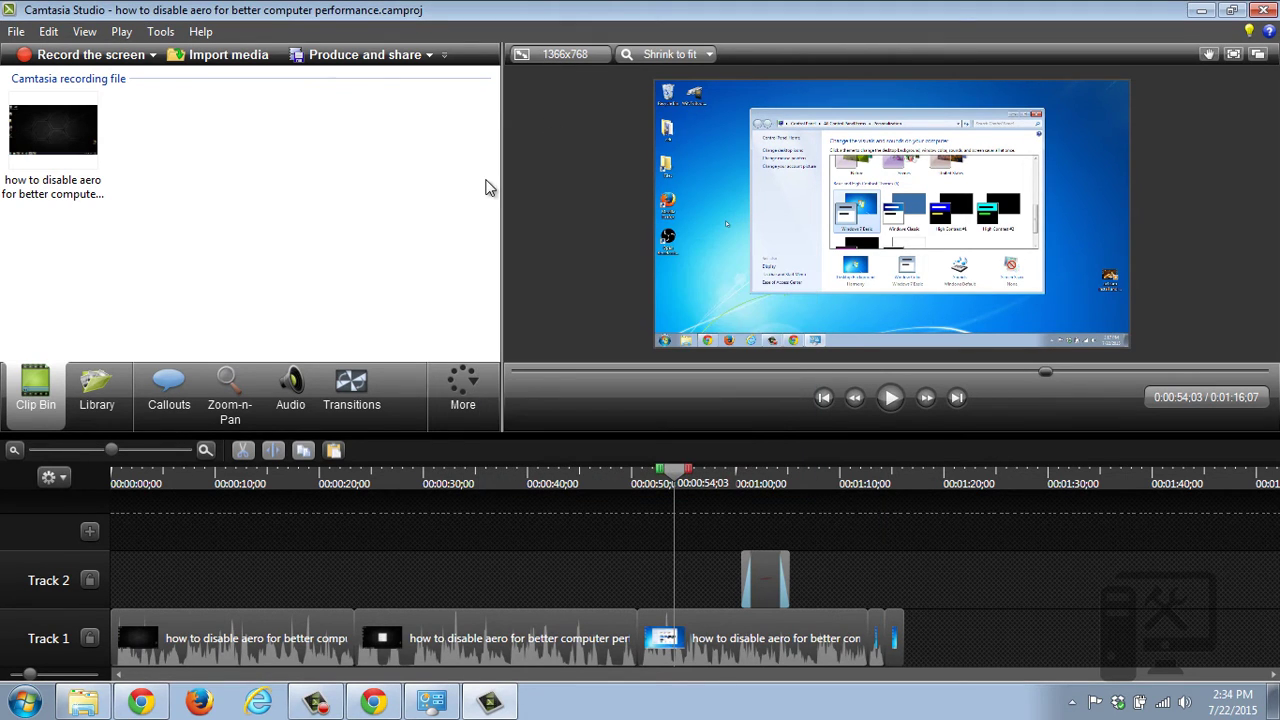
left_click(359, 58)
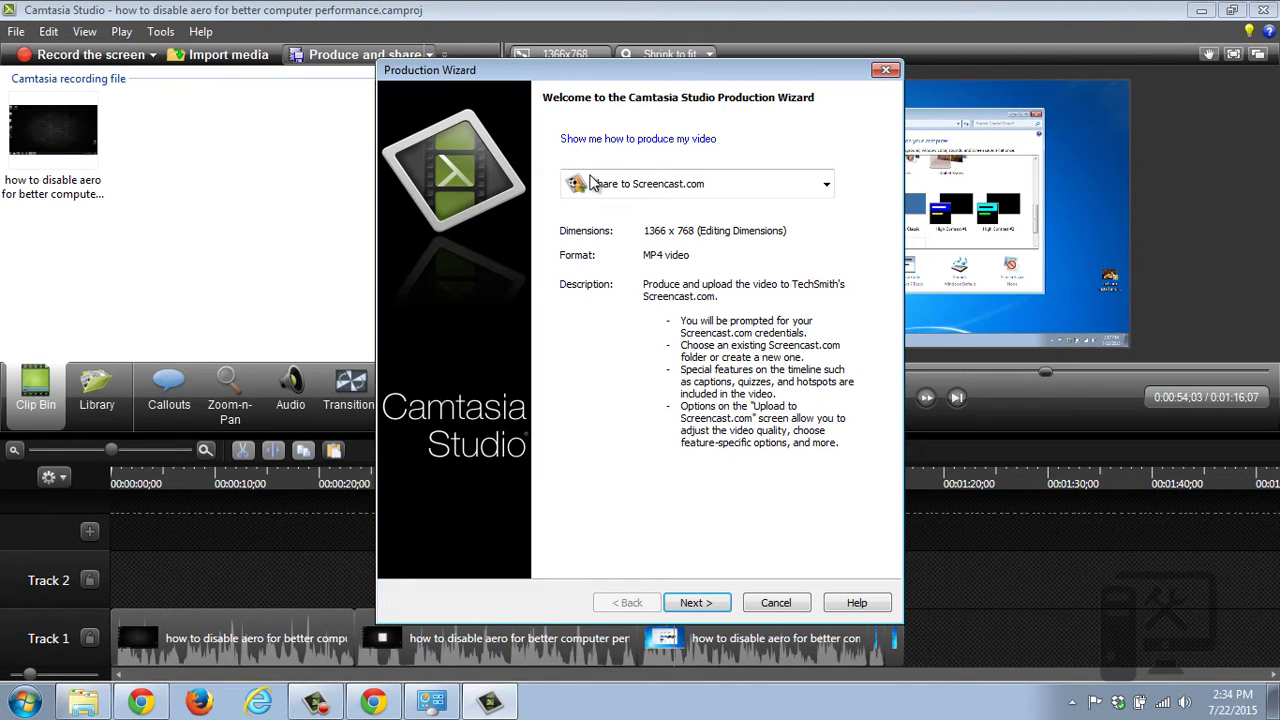
left_click(678, 190)
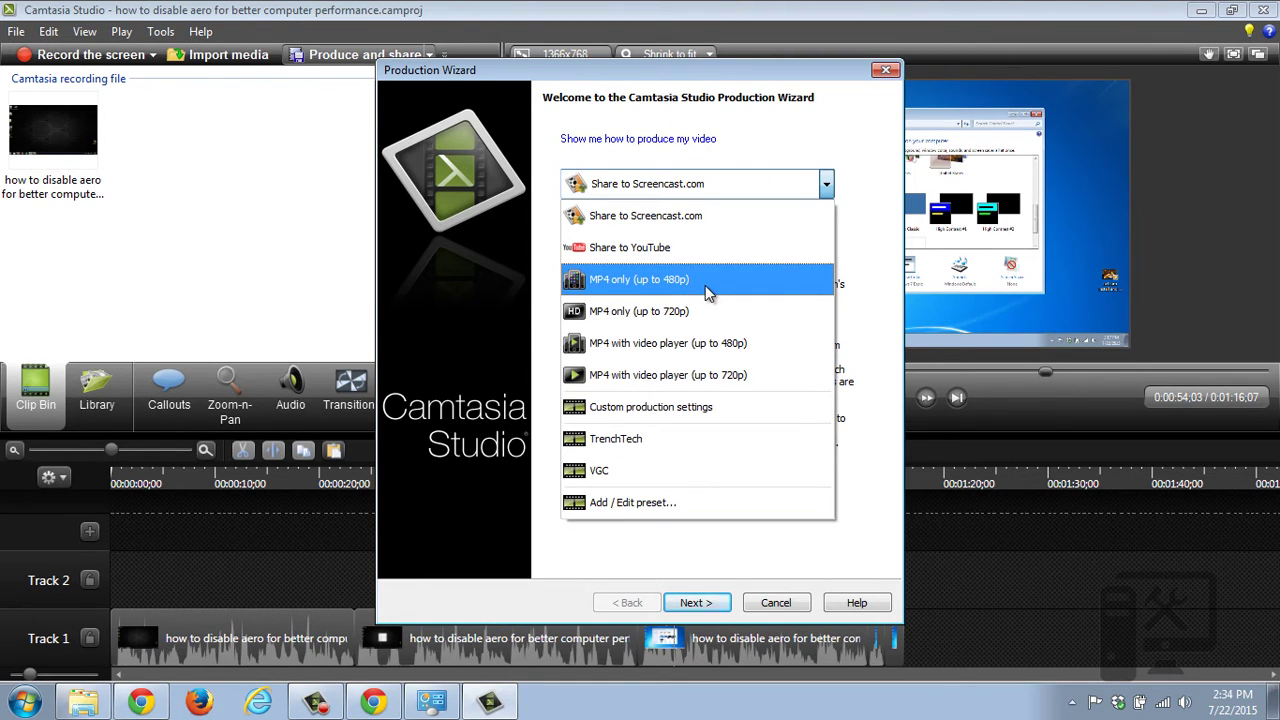
- Open the TrenchTech preset for editing from the production preset manager
left_click(641, 502)
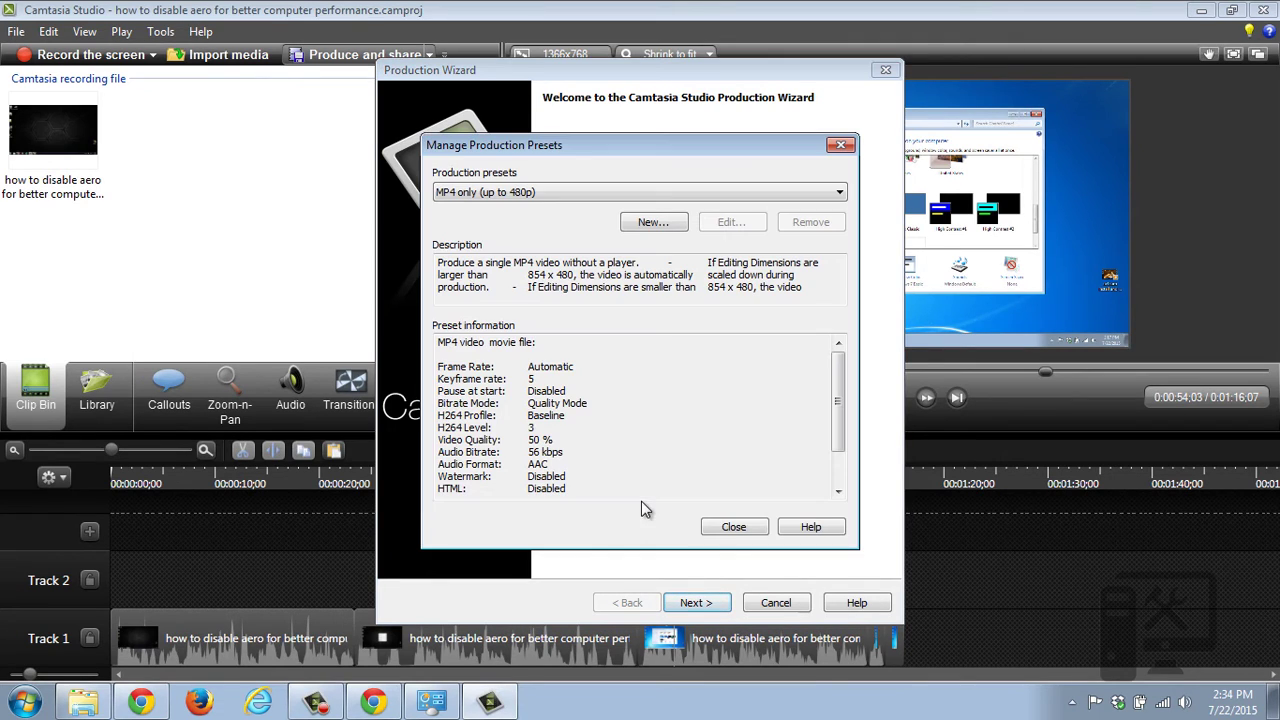
left_click(584, 192)
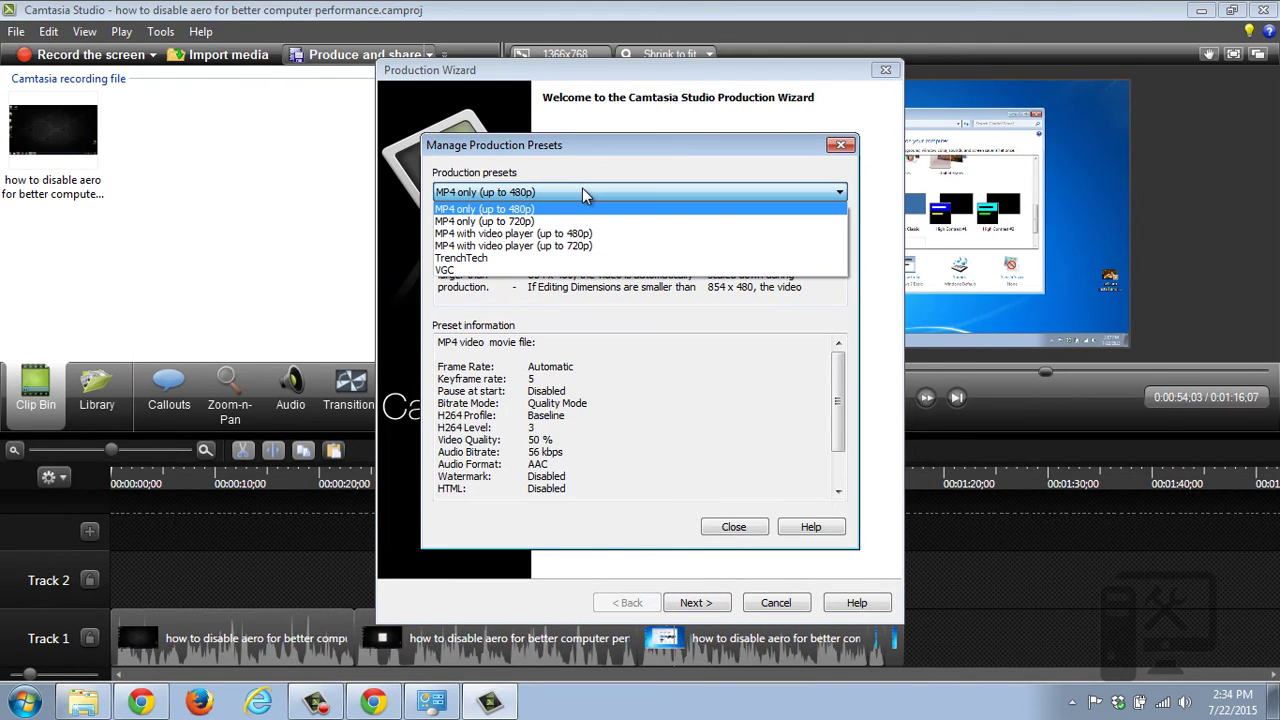
left_click(483, 259)
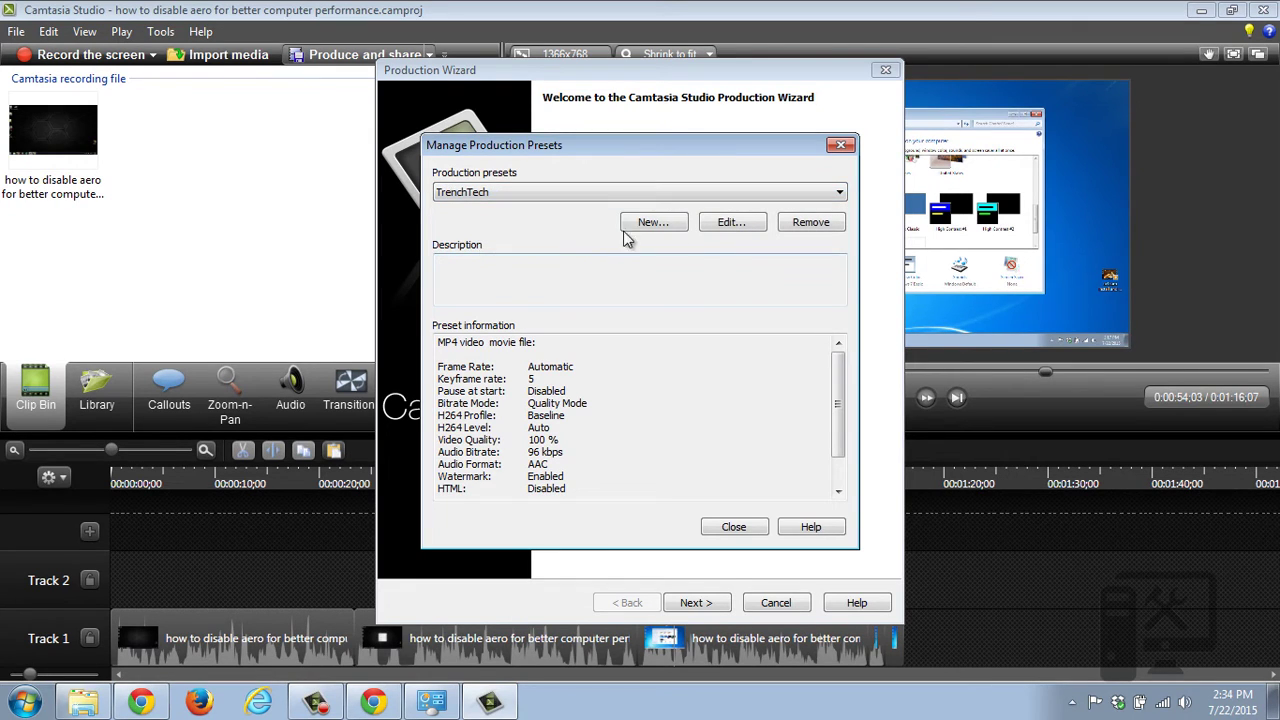
left_click(729, 222)
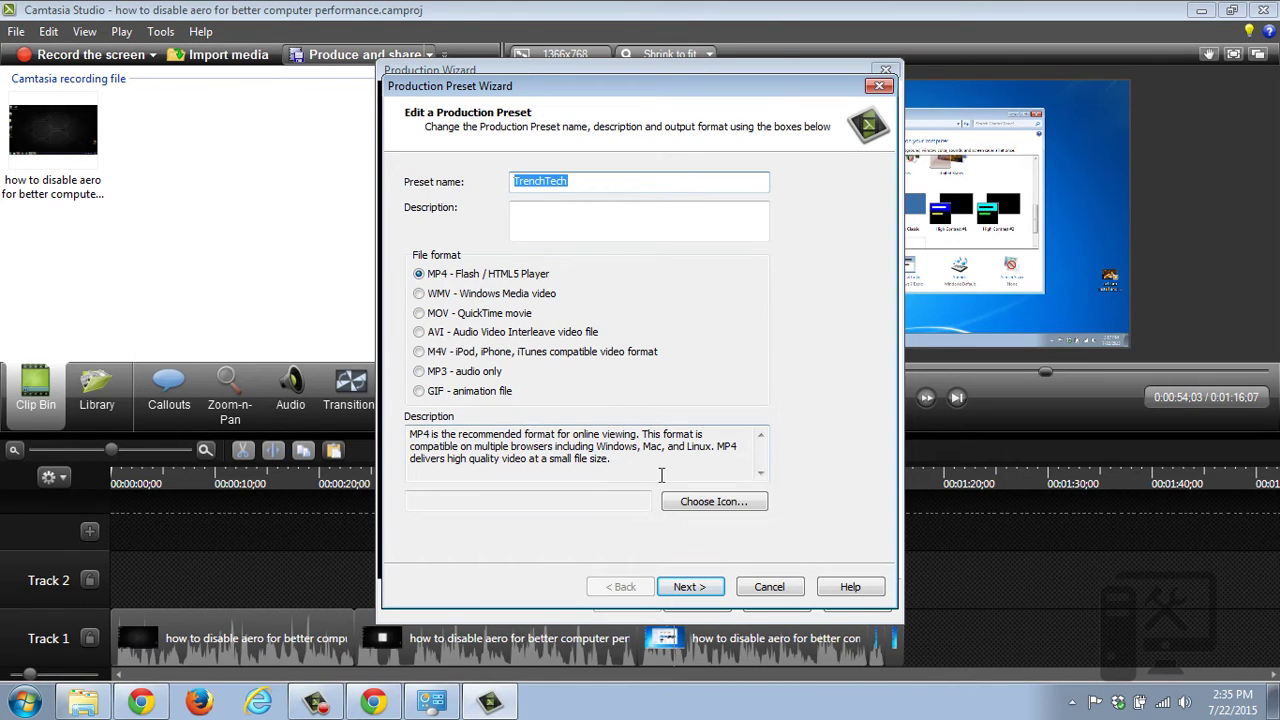
- Review TrenchTech's size, video and 96 kbps audio settings, then advance to Video Options
left_click(686, 588)
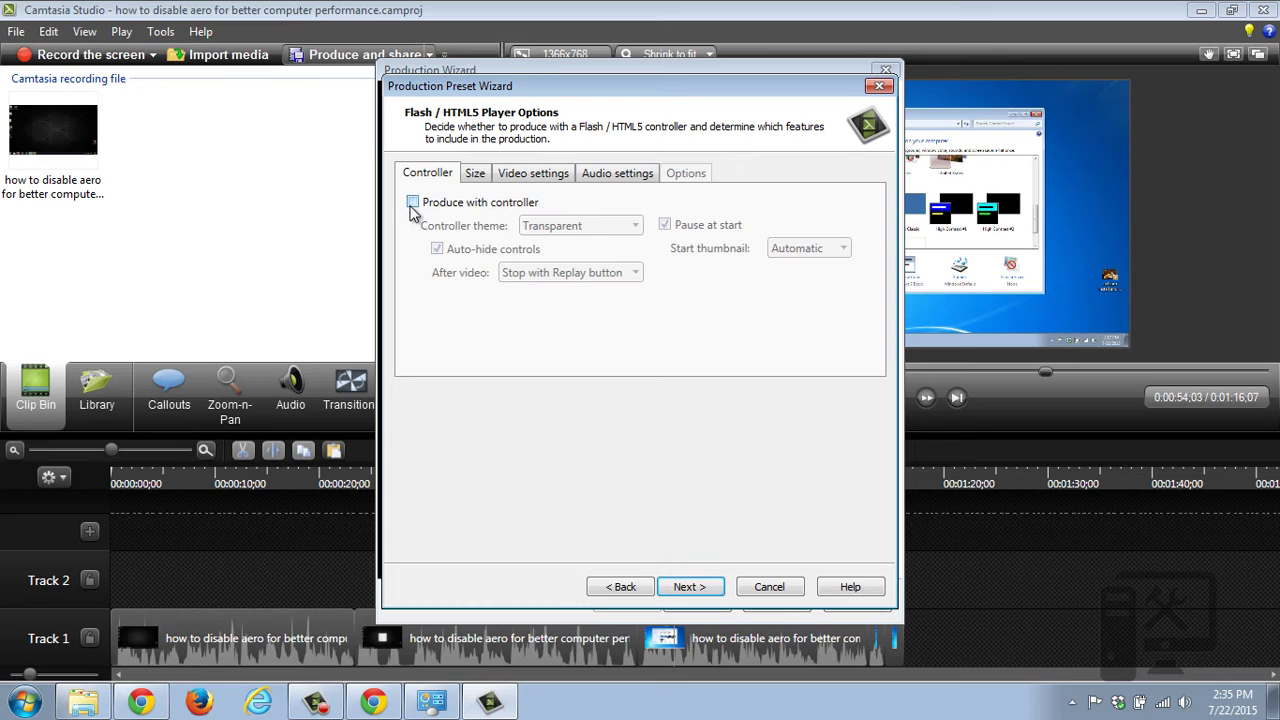
left_click(468, 178)
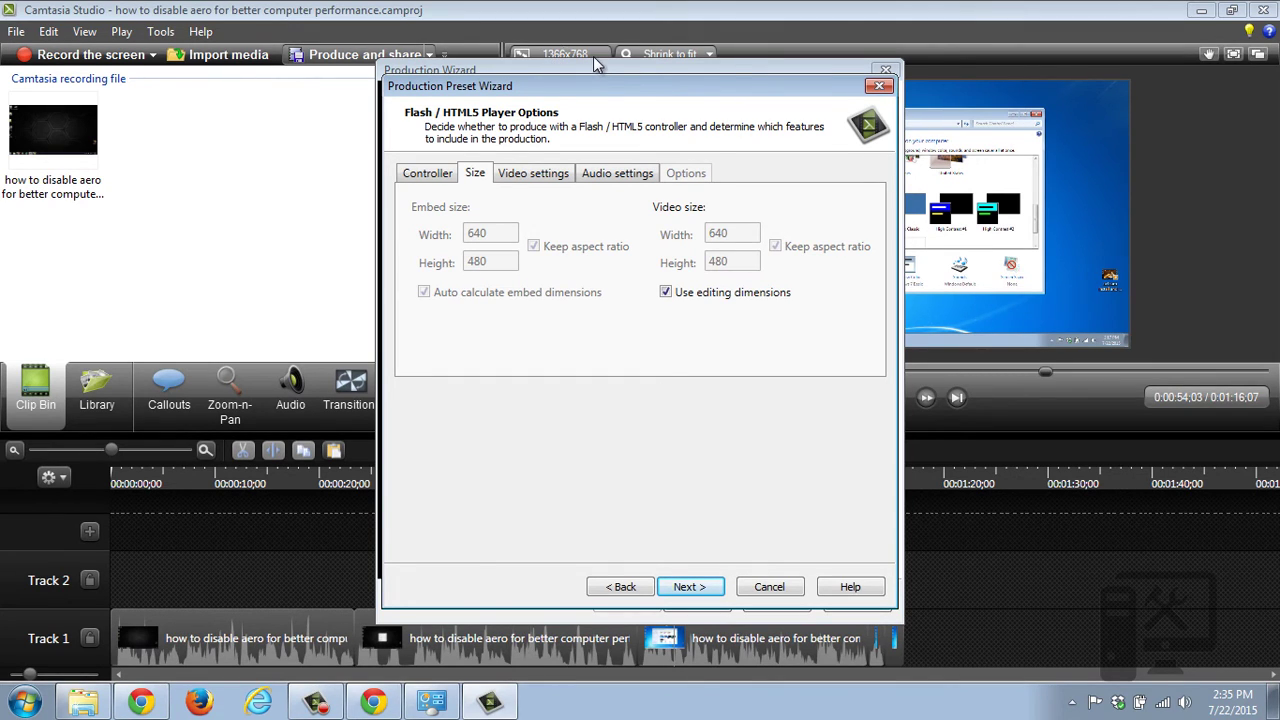
left_click(537, 174)
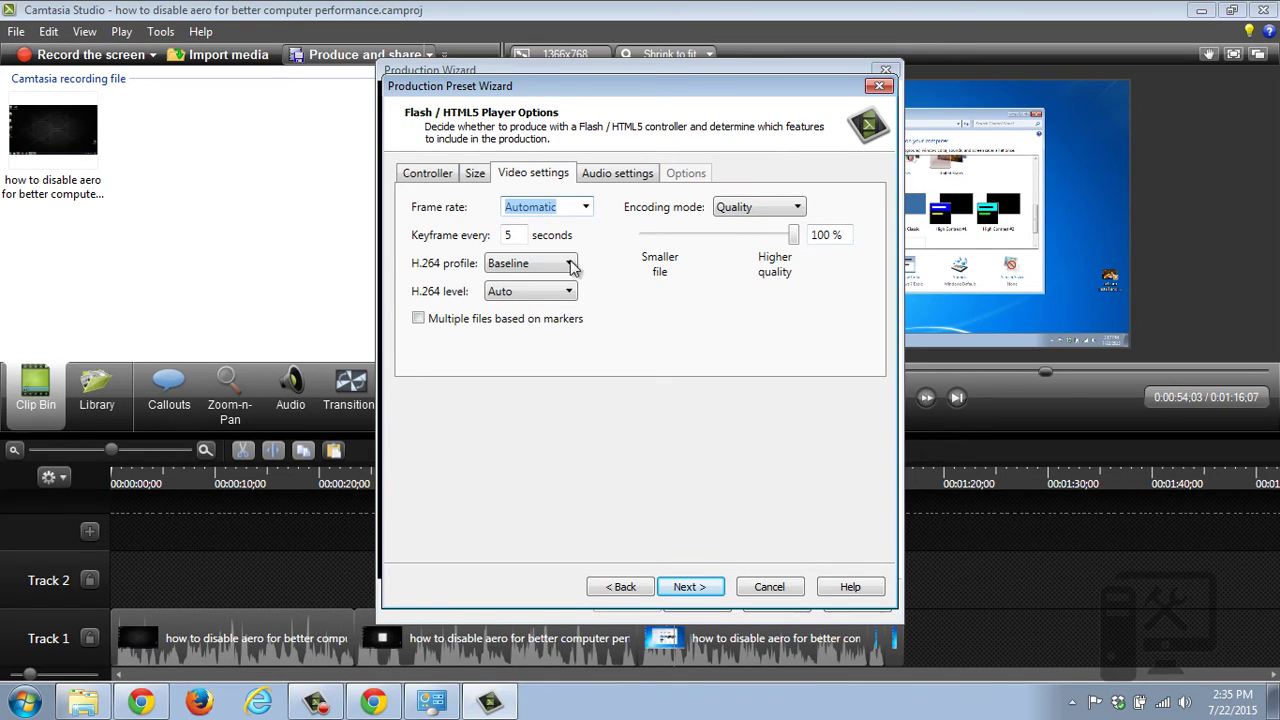
left_click(616, 174)
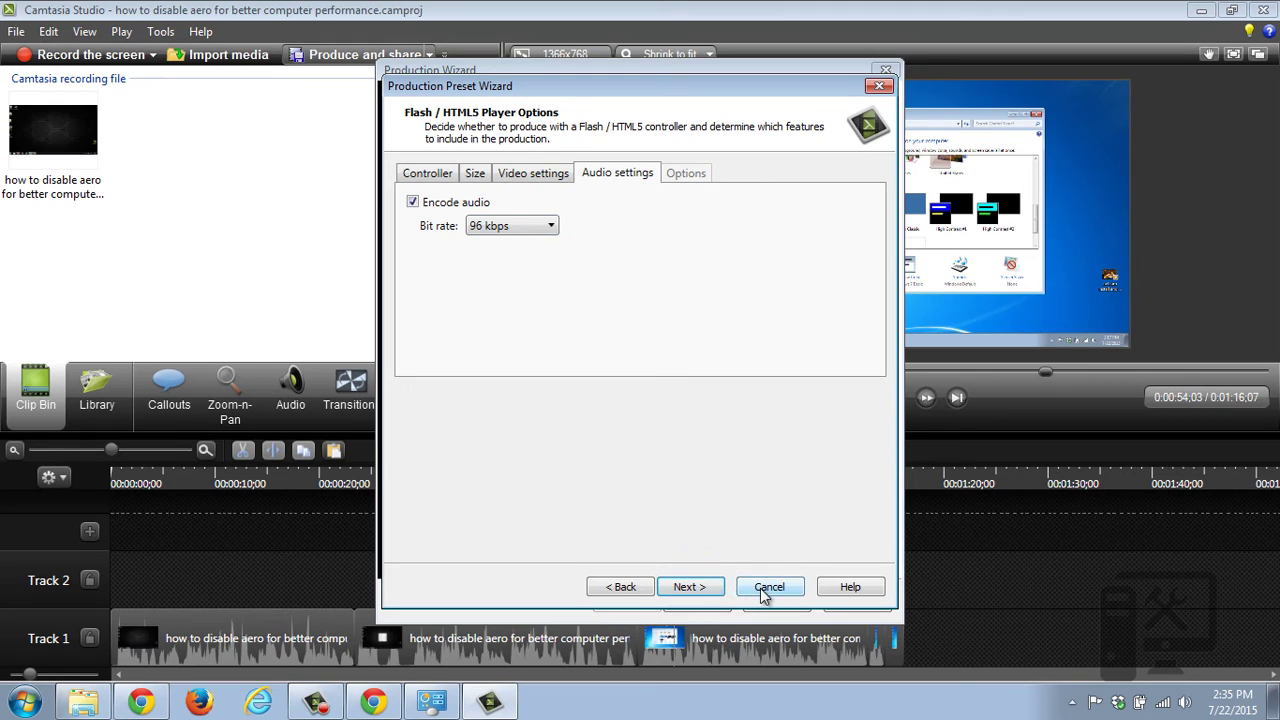
left_click(557, 234)
left_click(690, 588)
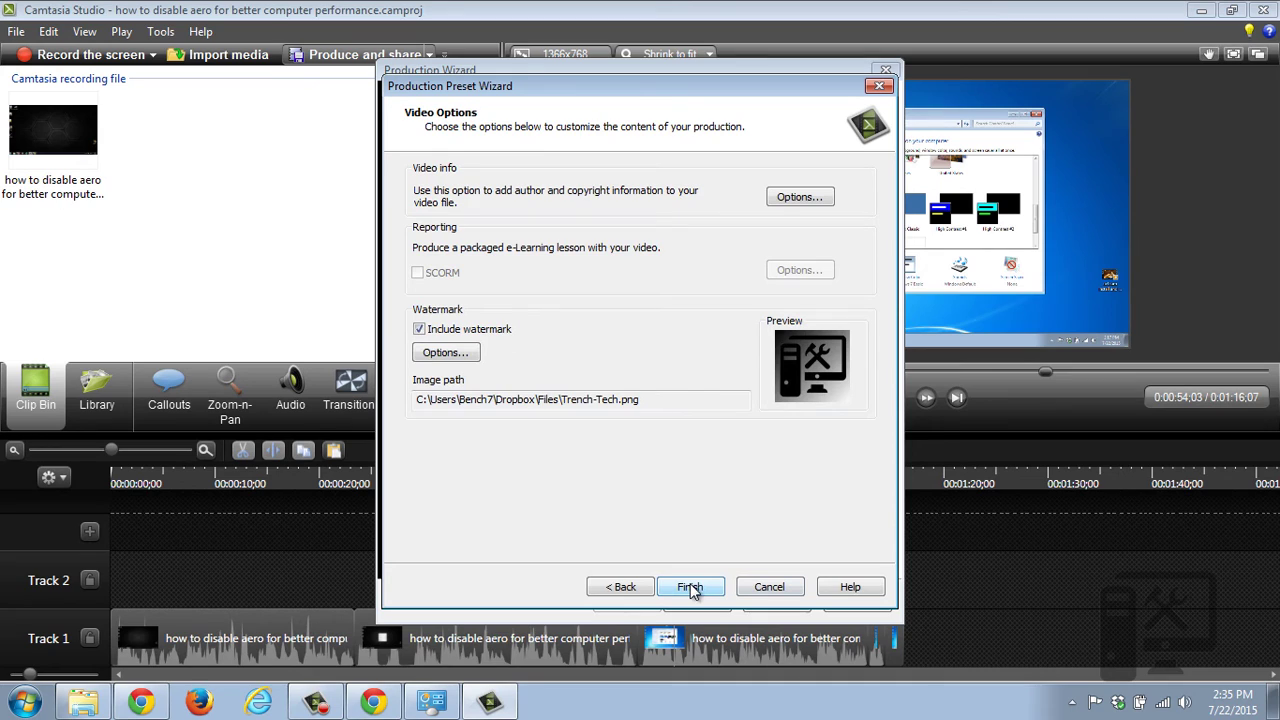
- Inspect the watermark options, then back out of the preset editor and manager without changes
left_click(436, 356)
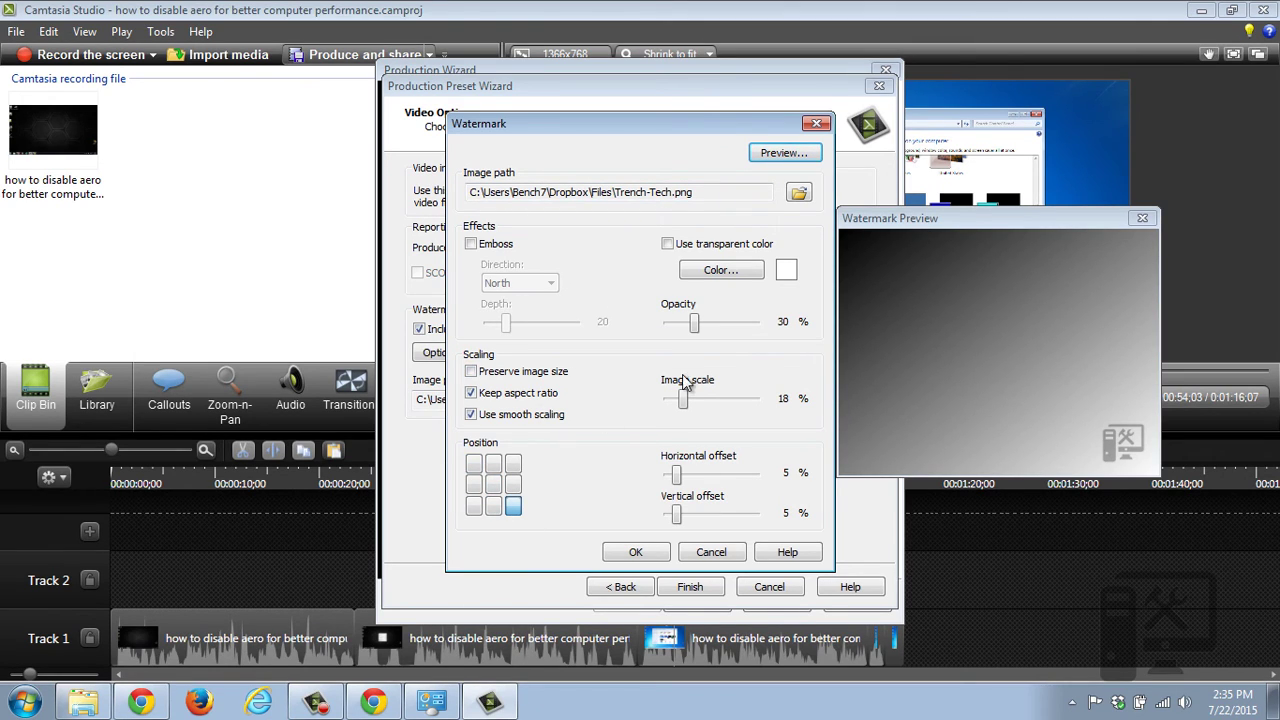
left_click(718, 553)
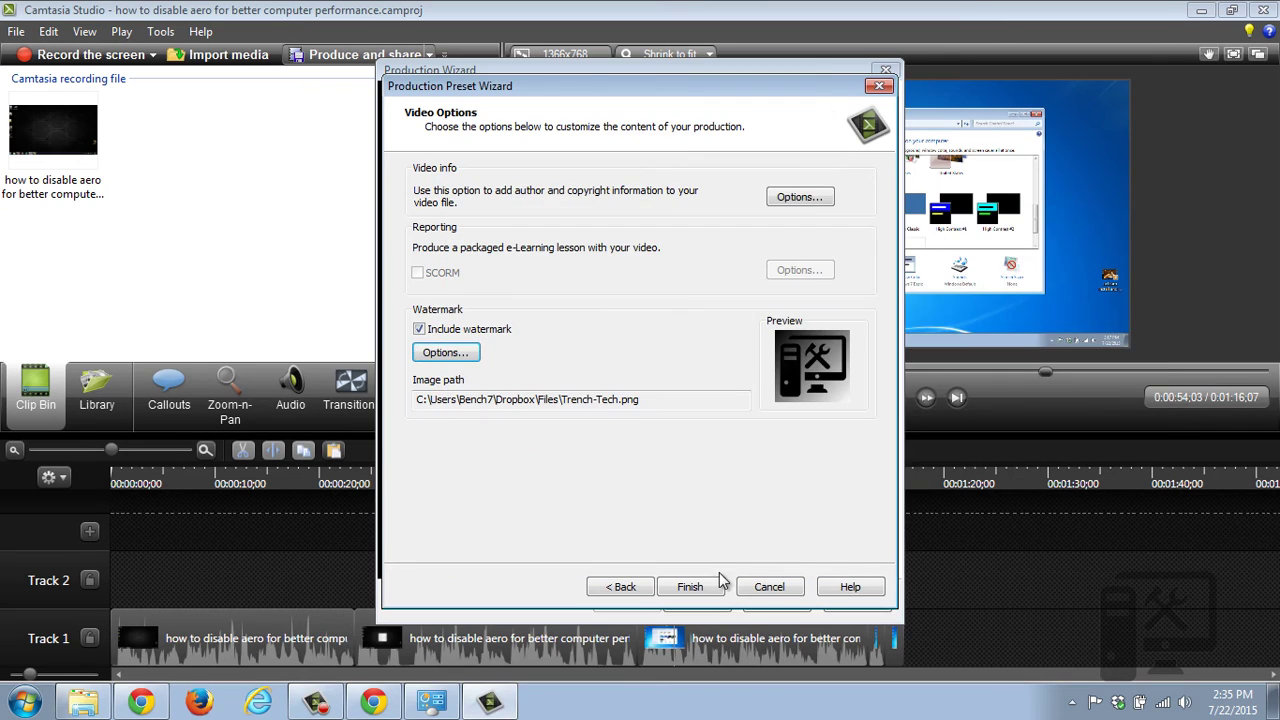
left_click(770, 586)
left_click(737, 527)
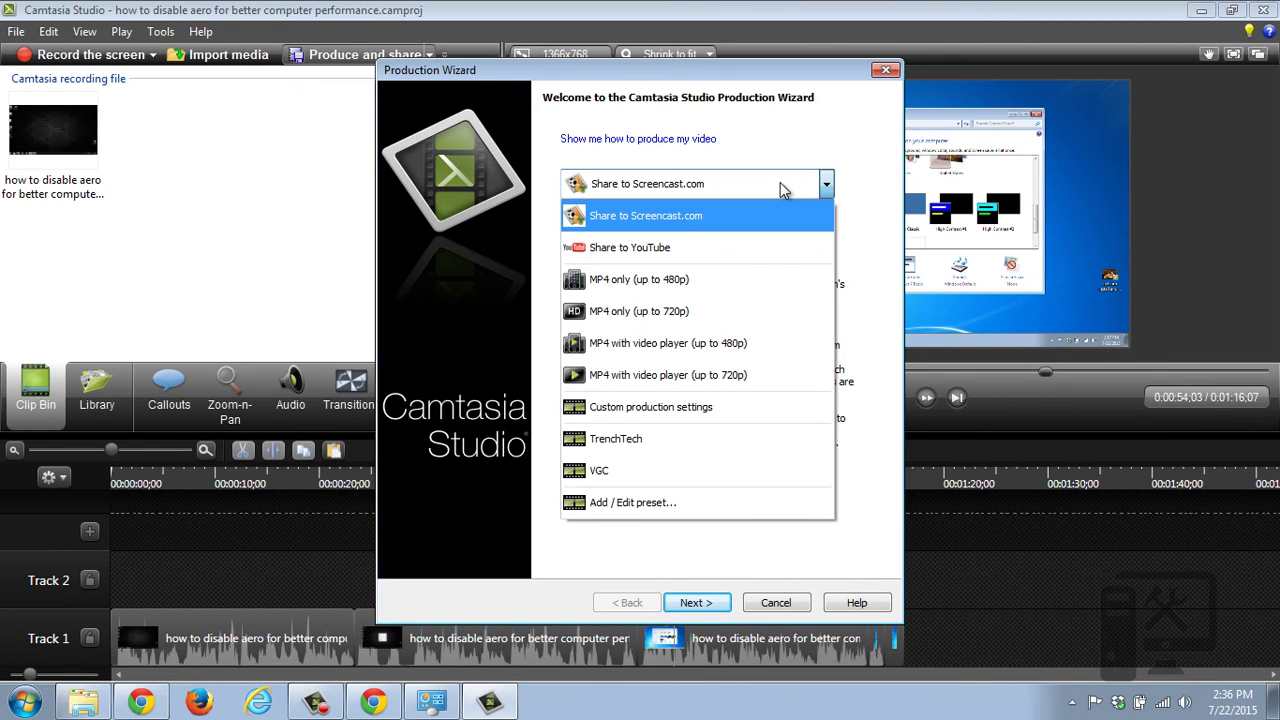
- Select TrenchTech as the production preset and continue to the save page
left_click(778, 184)
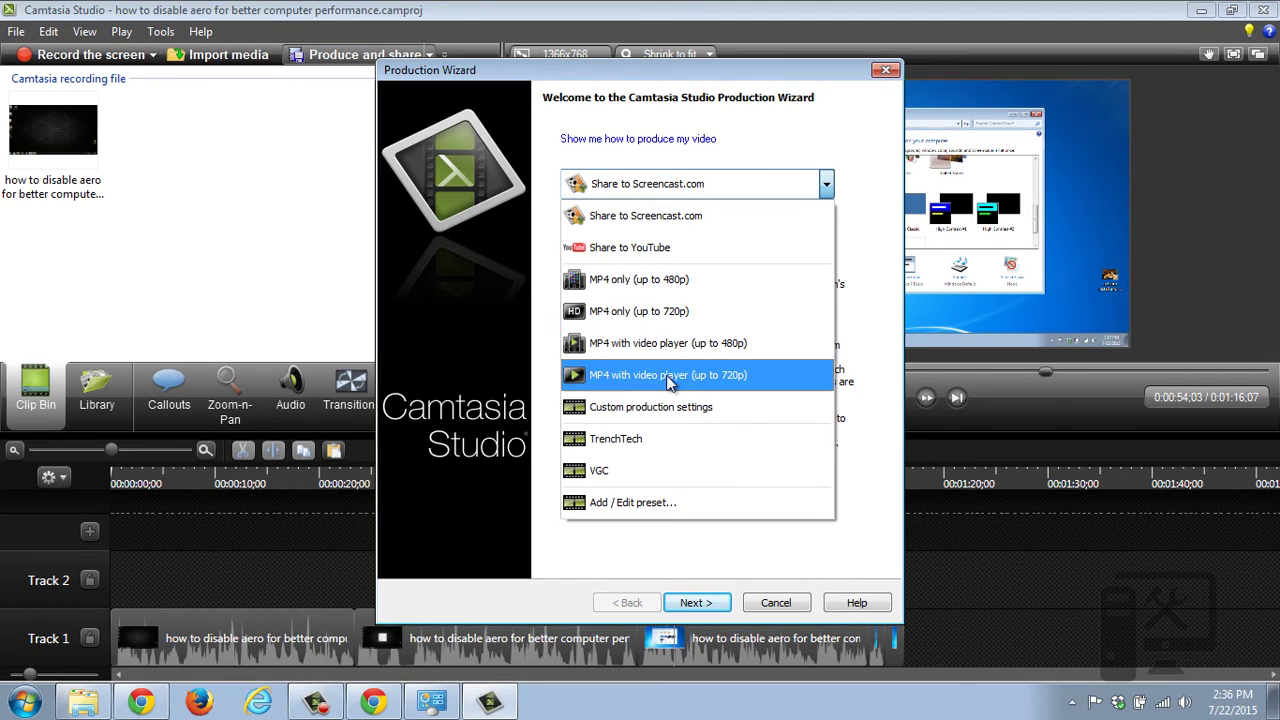
left_click(606, 541)
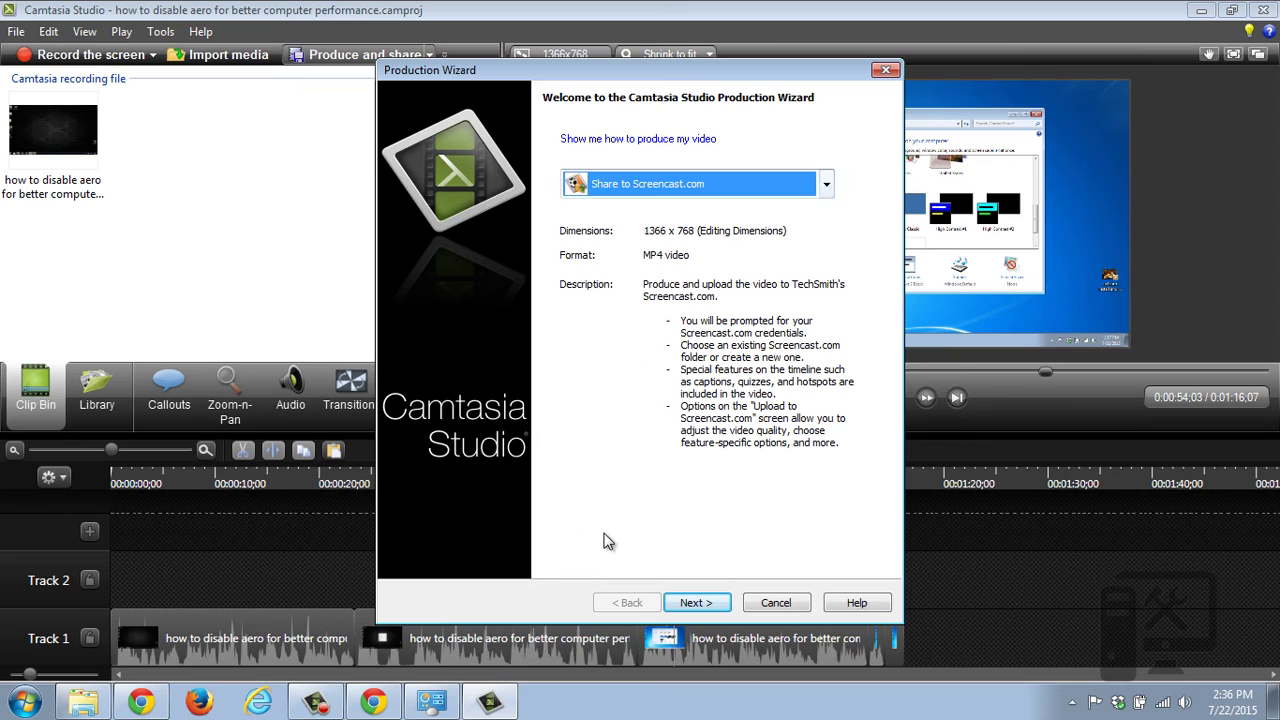
left_click(720, 184)
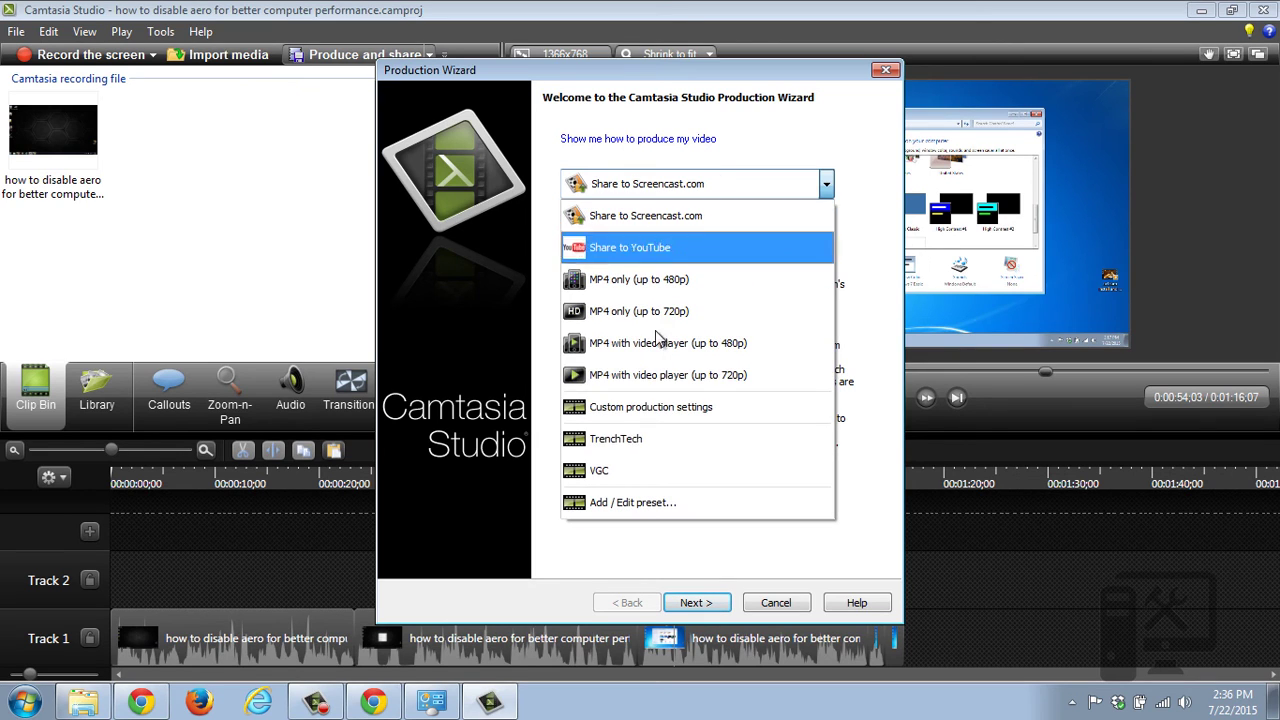
left_click(622, 448)
left_click(692, 600)
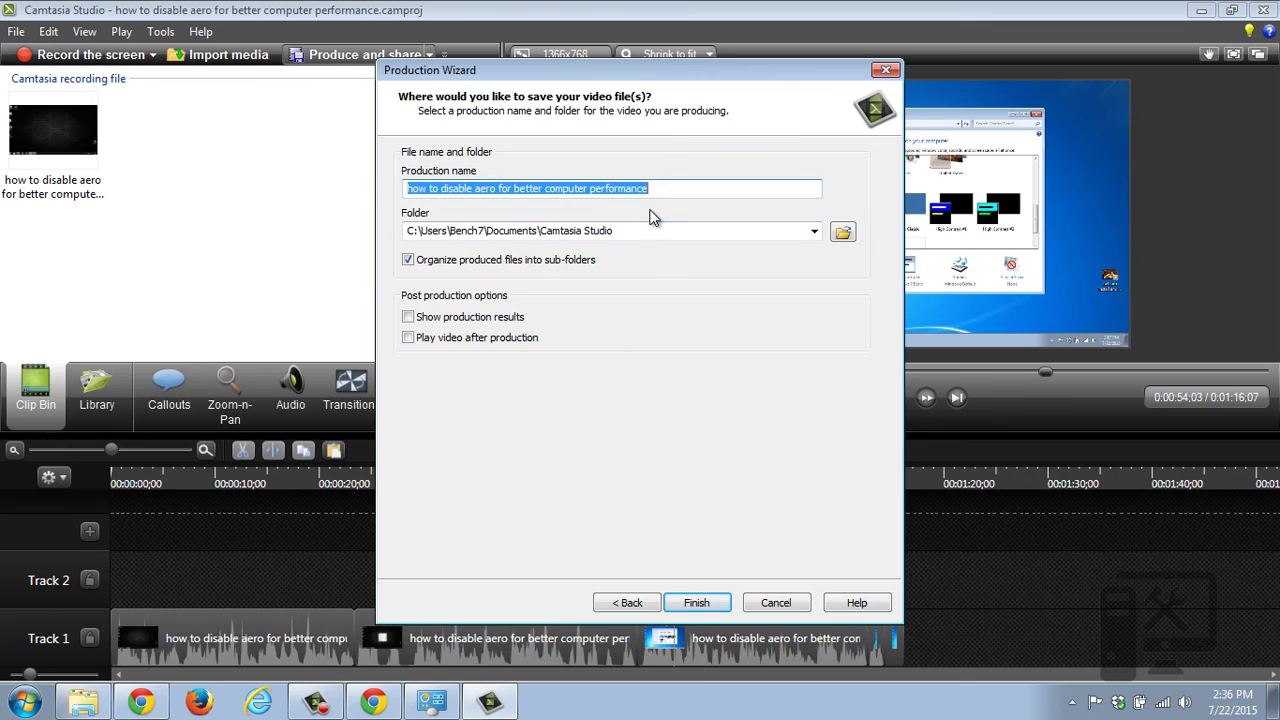
- Keep the default production name and Camtasia Studio folder, and start rendering
left_click(678, 186)
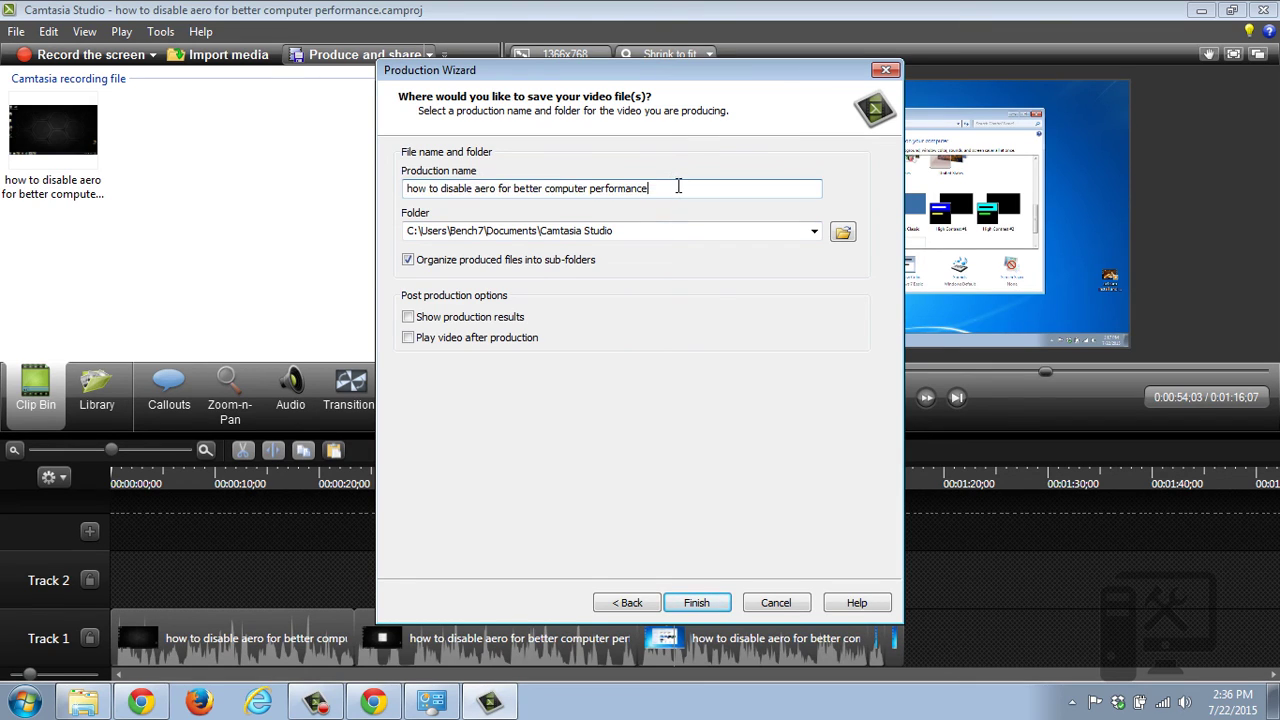
left_click_drag(678, 186, 467, 187)
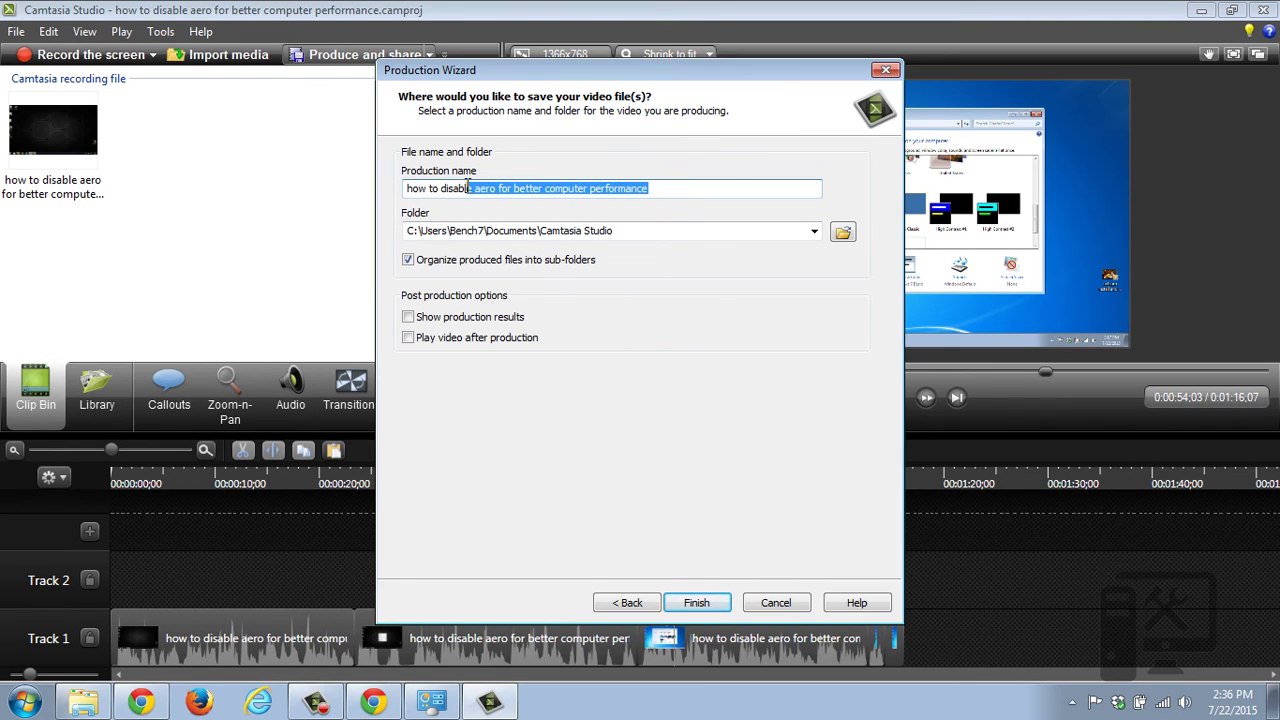
left_click(698, 188)
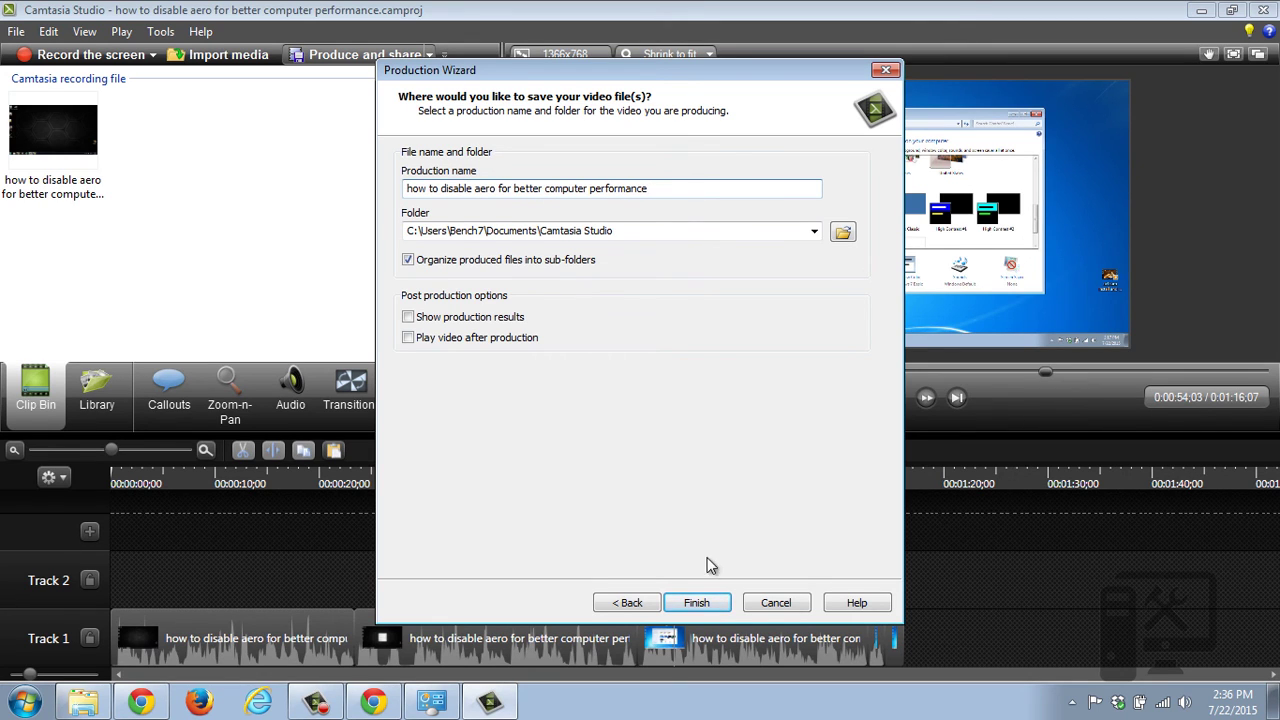
left_click(697, 602)
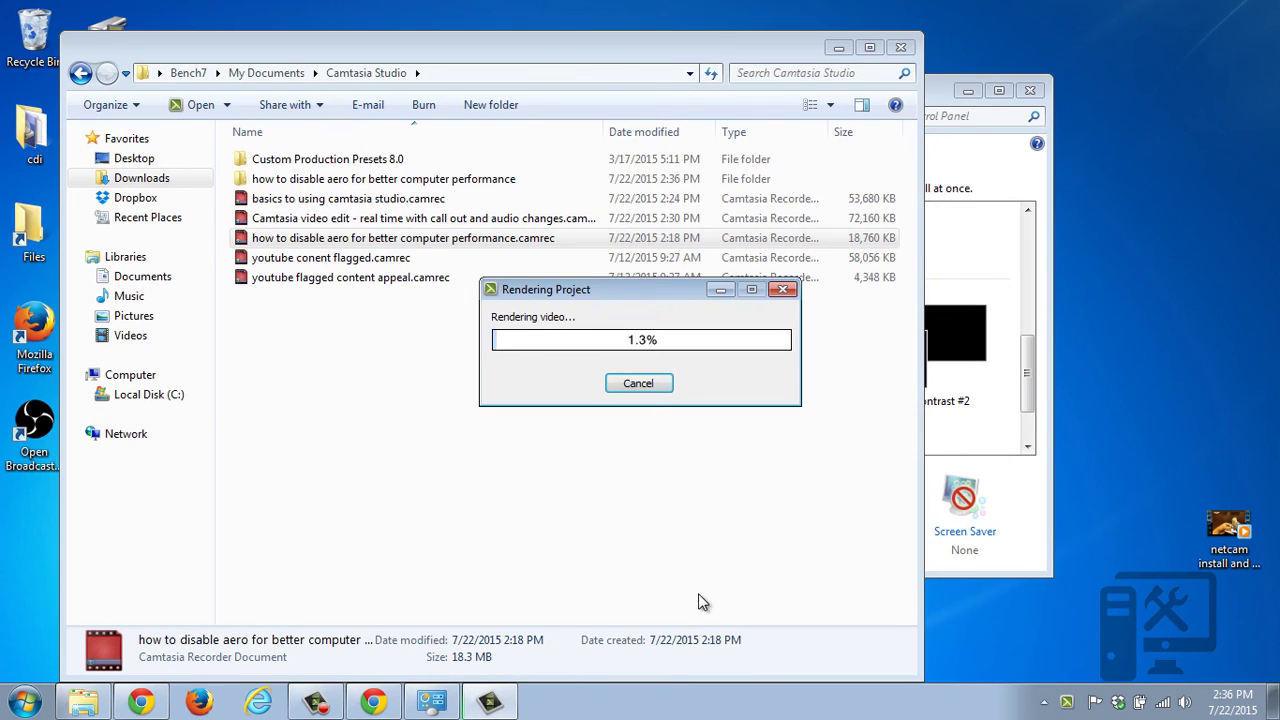